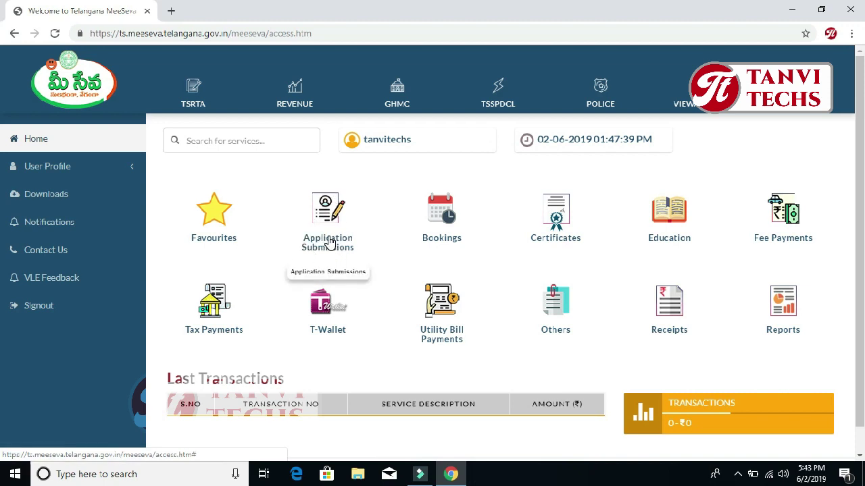
- Open the Application for Grant of Double Bed Room House from the Housing section of Application Submissions
click(330, 243)
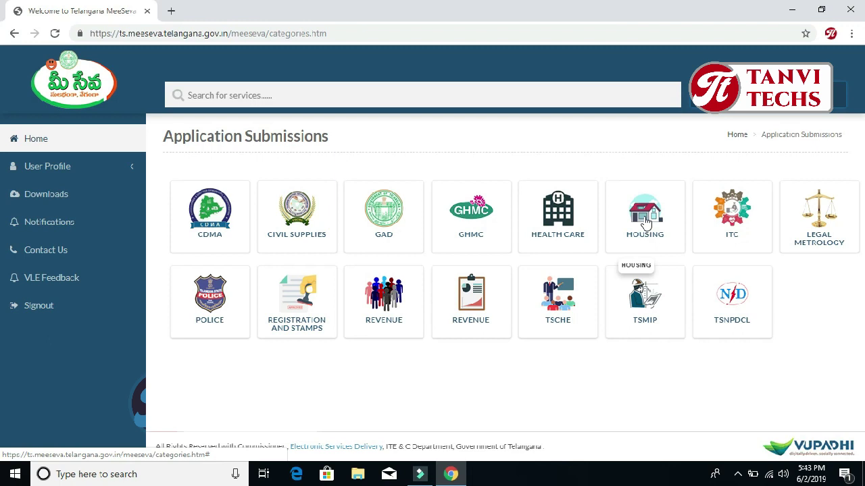
click(646, 222)
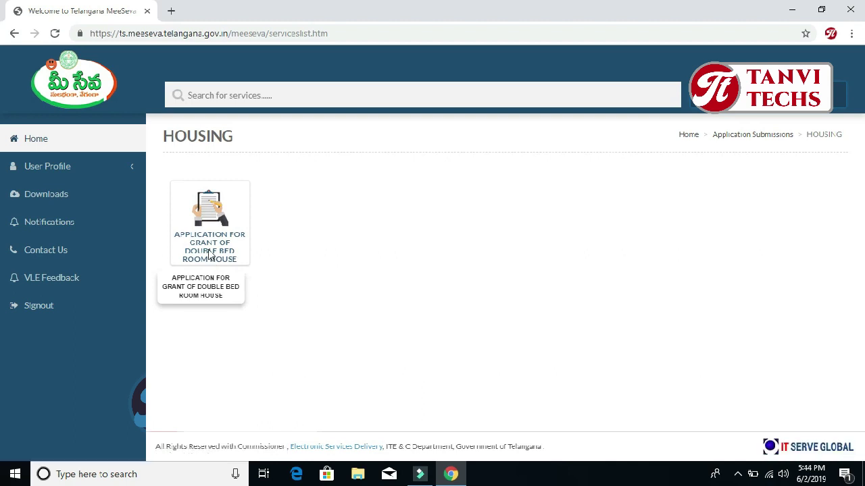
click(210, 230)
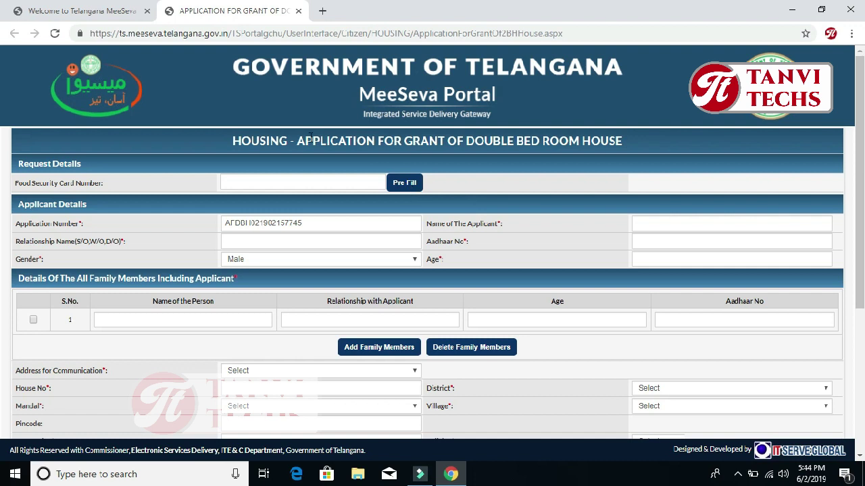
click(471, 185)
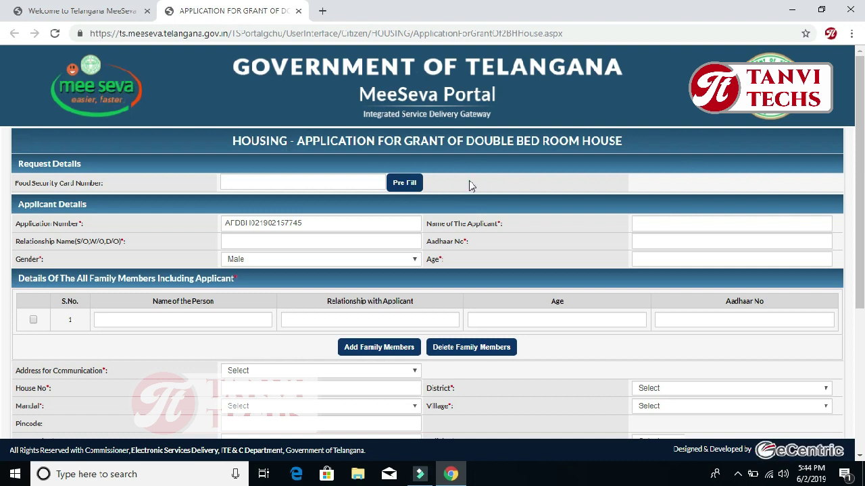
drag(476, 143, 346, 136)
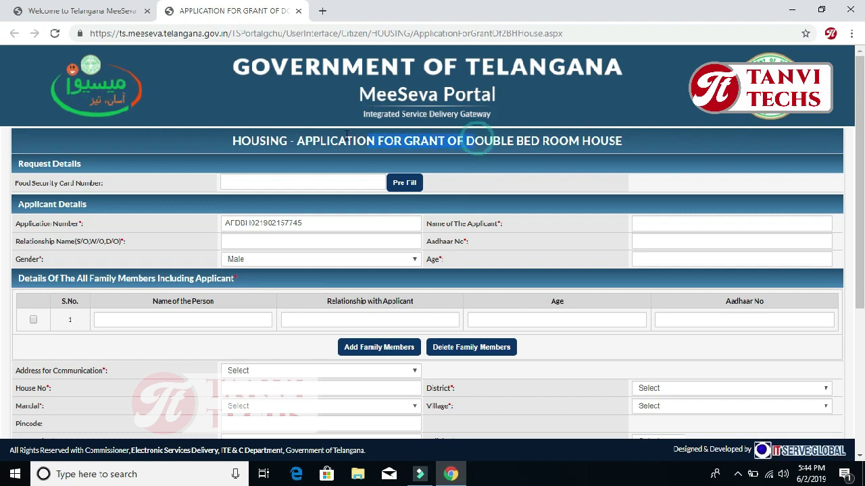
click(546, 155)
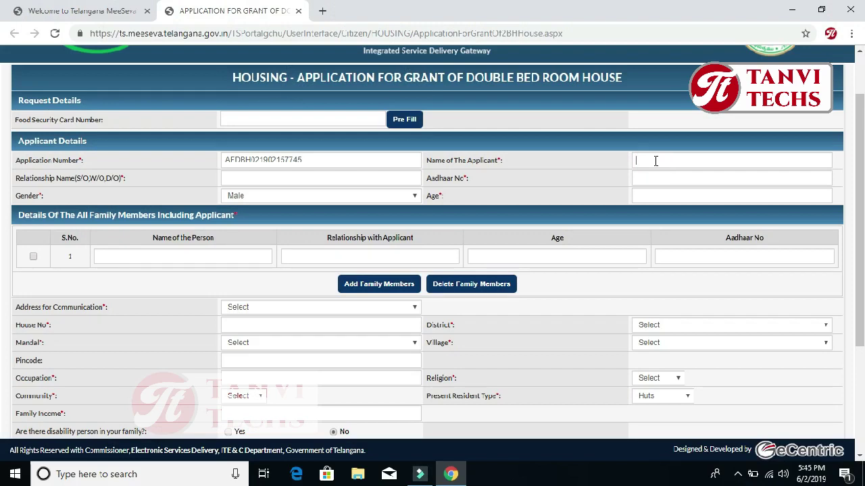
- Fill in the applicant's name and the relationship name in the applicant details
click(656, 160)
text(sai)
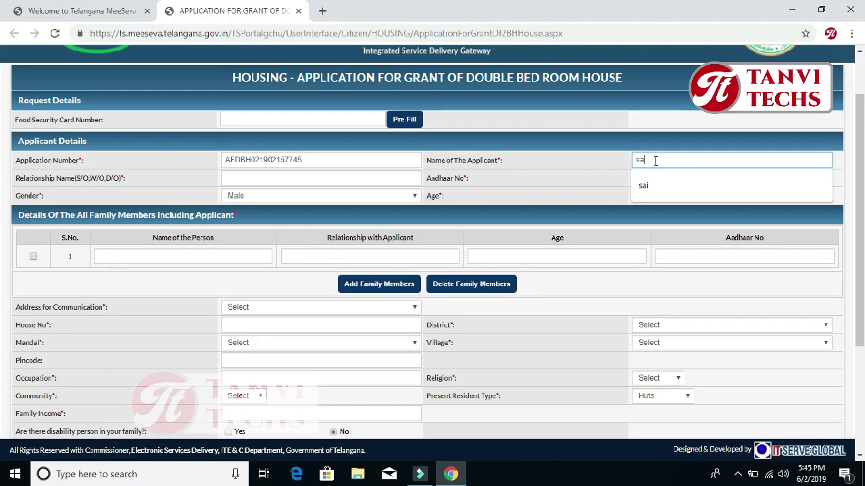
click(289, 168)
click(273, 173)
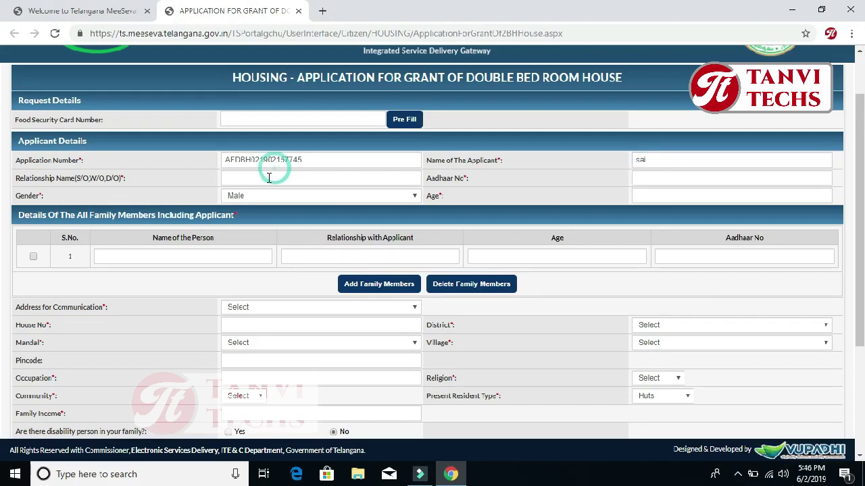
click(172, 174)
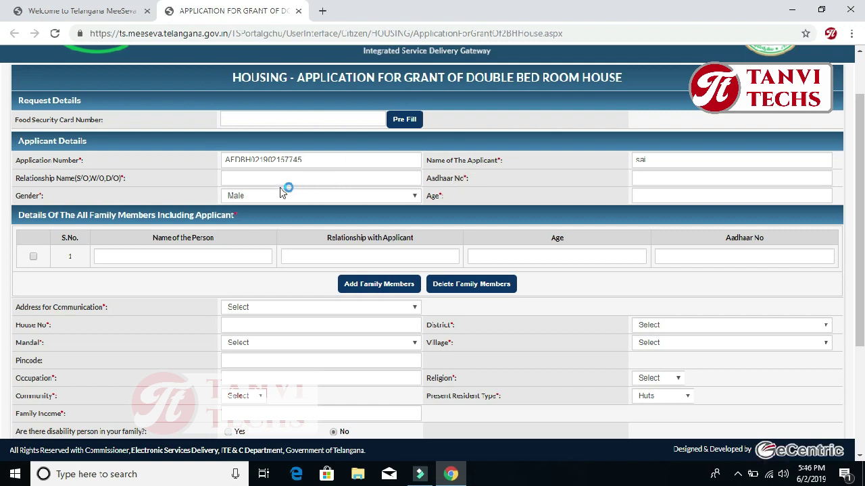
click(301, 179)
text(ad)
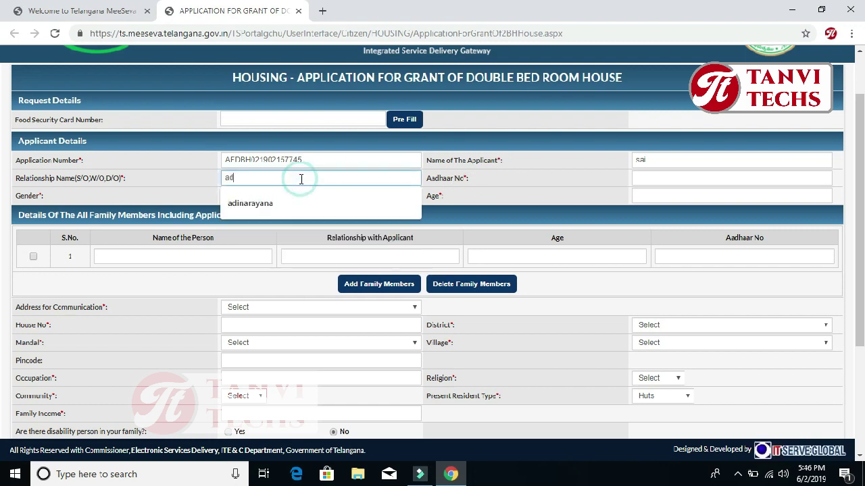
text(inarayana)
click(530, 180)
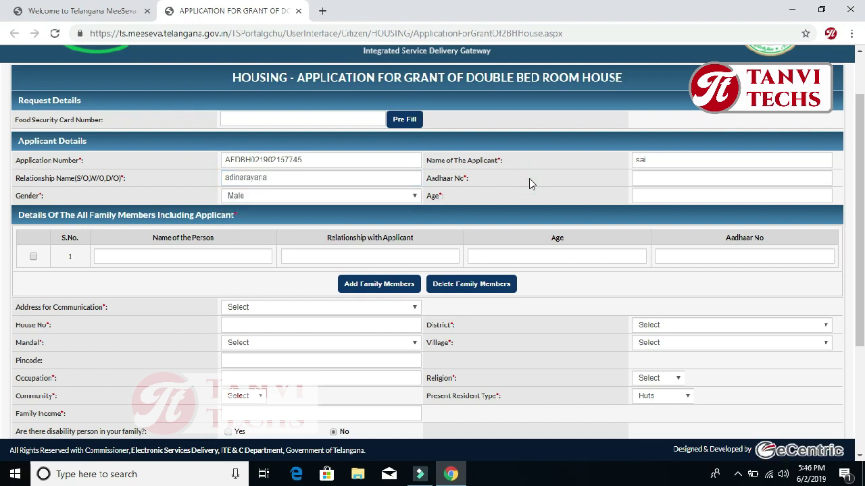
click(658, 175)
click(577, 177)
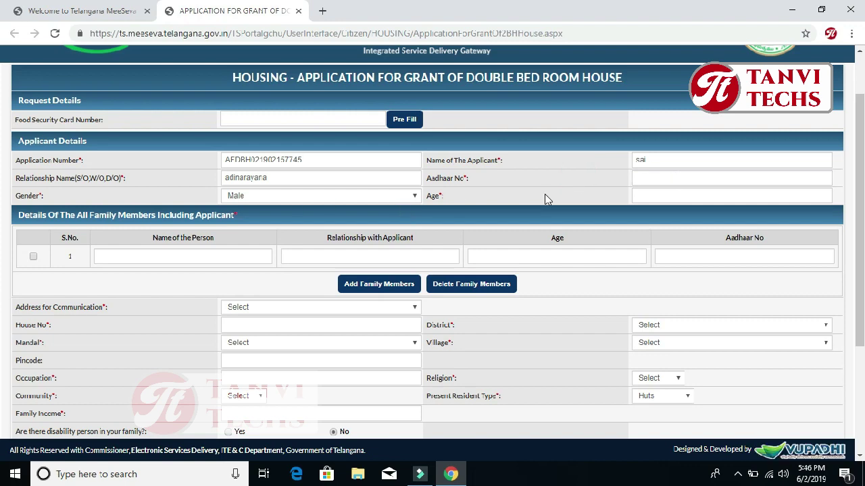
click(659, 198)
click(571, 197)
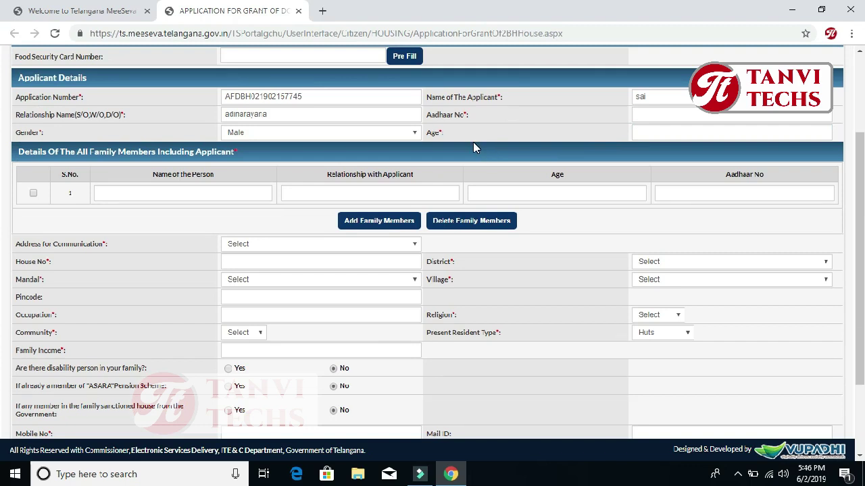
- Mark the first row of the family members table as selected
click(33, 193)
click(33, 193)
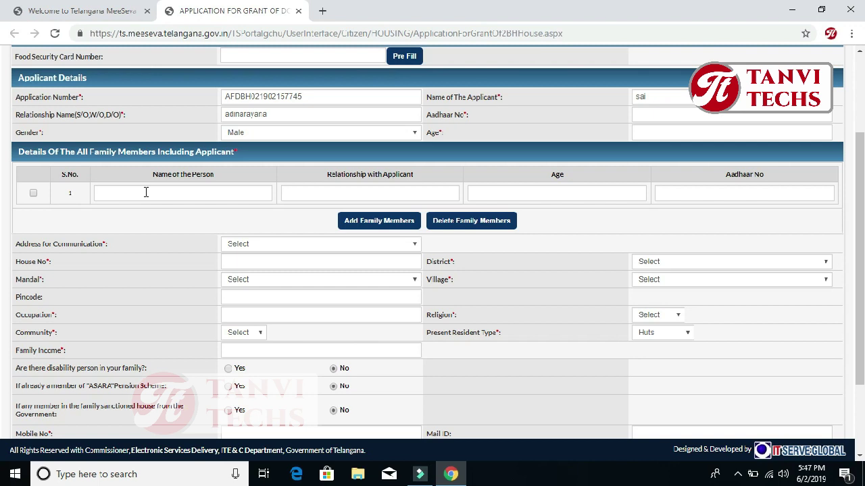
click(33, 193)
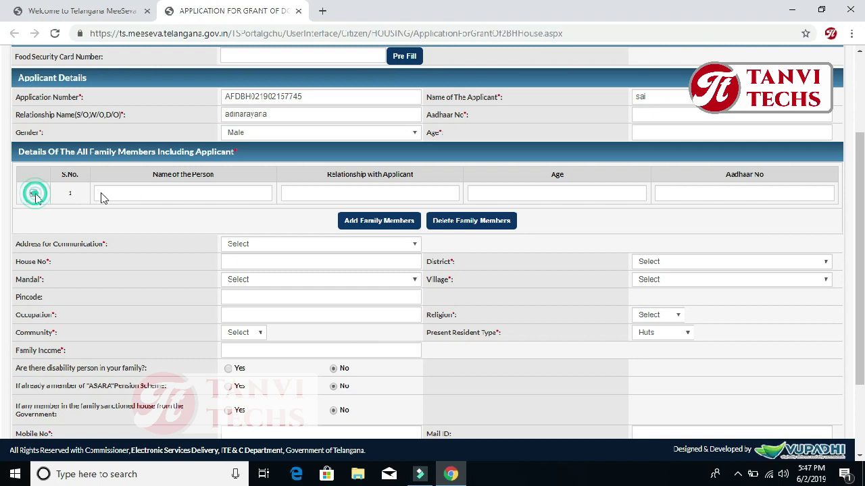
click(144, 193)
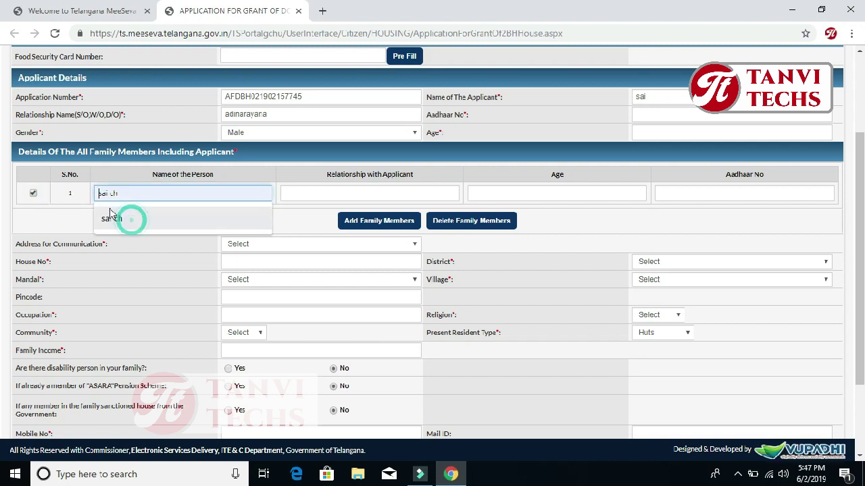
click(61, 224)
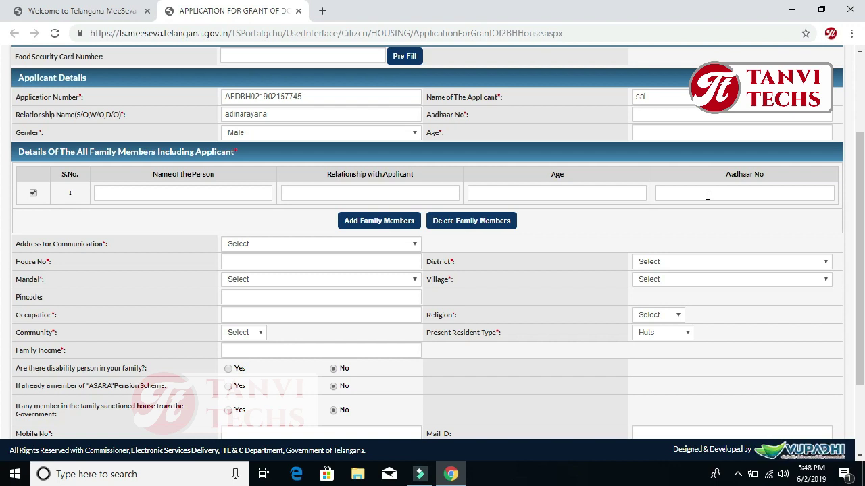
- Enter the first family member's name and set the relationship with the applicant to son
click(202, 194)
click(177, 217)
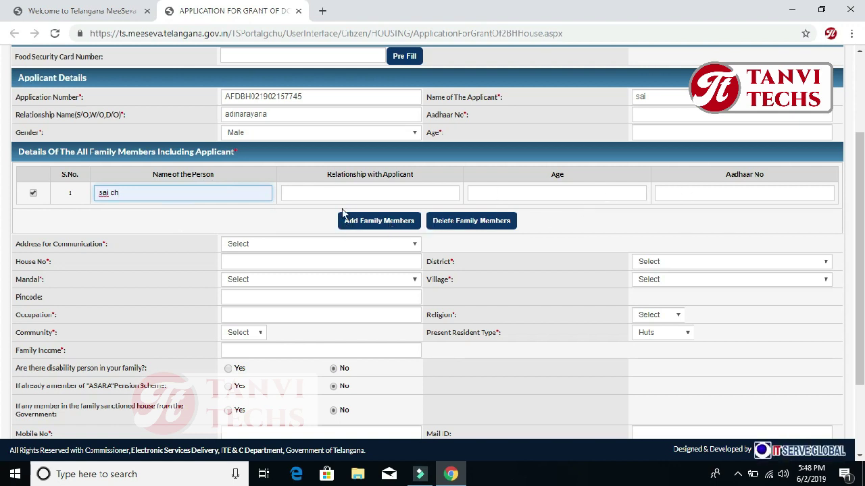
click(290, 216)
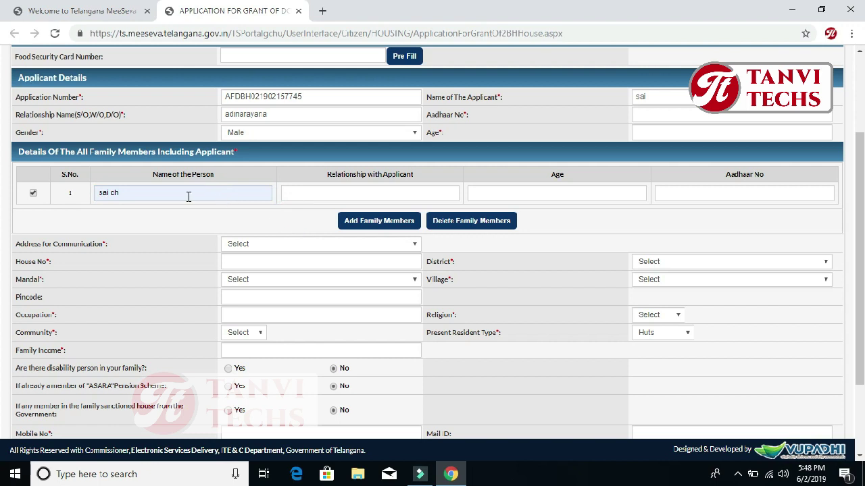
click(408, 187)
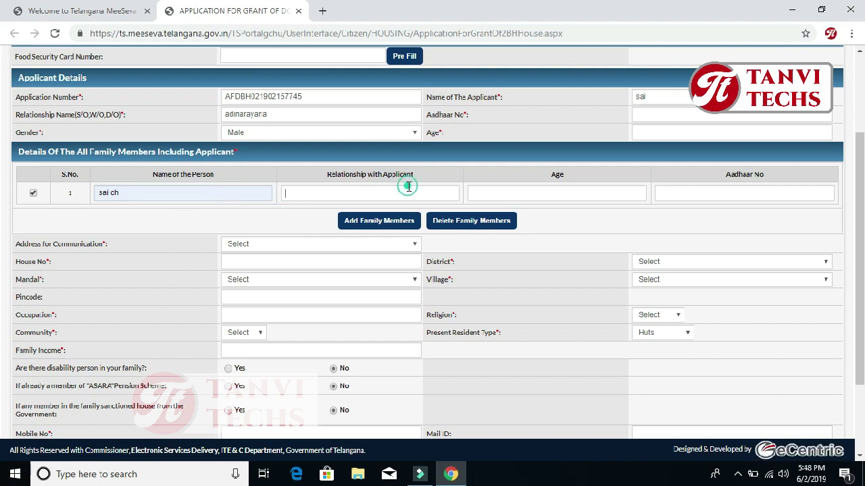
click(300, 218)
- Set the first family member's age to 28 and fill in that member's Aadhaar number
click(598, 188)
text(20)
click(560, 219)
click(699, 193)
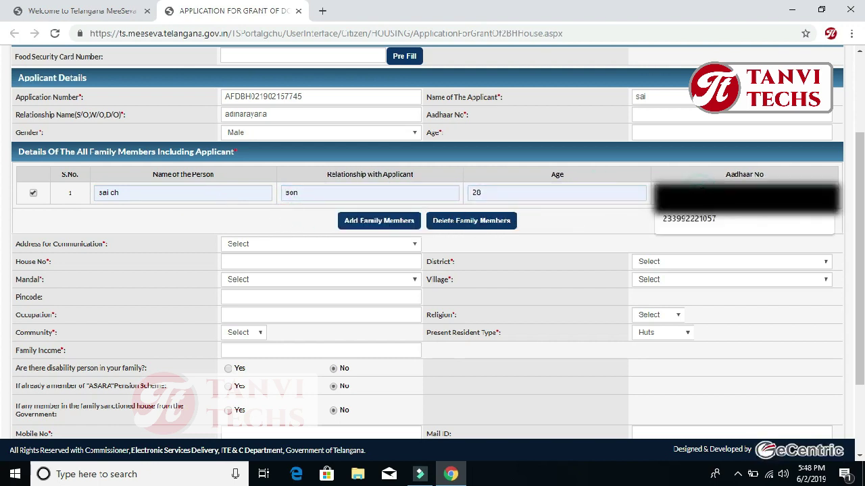
click(696, 220)
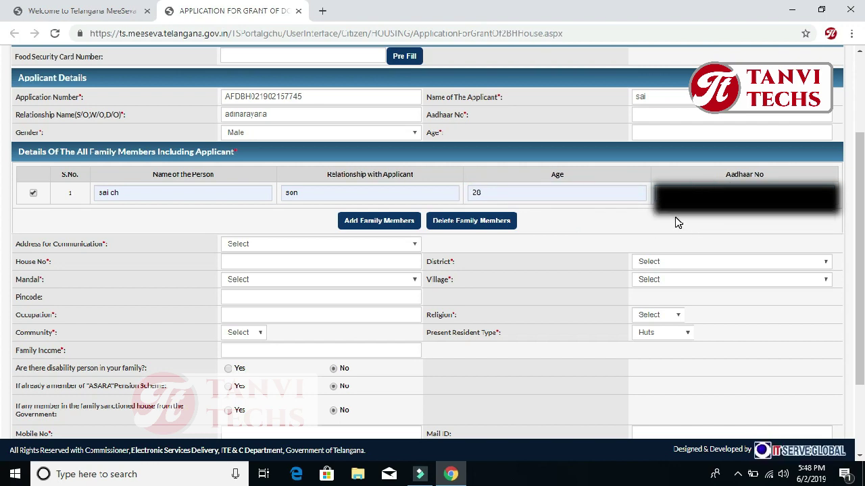
- Add a second, empty row to the family members table
click(365, 228)
click(365, 229)
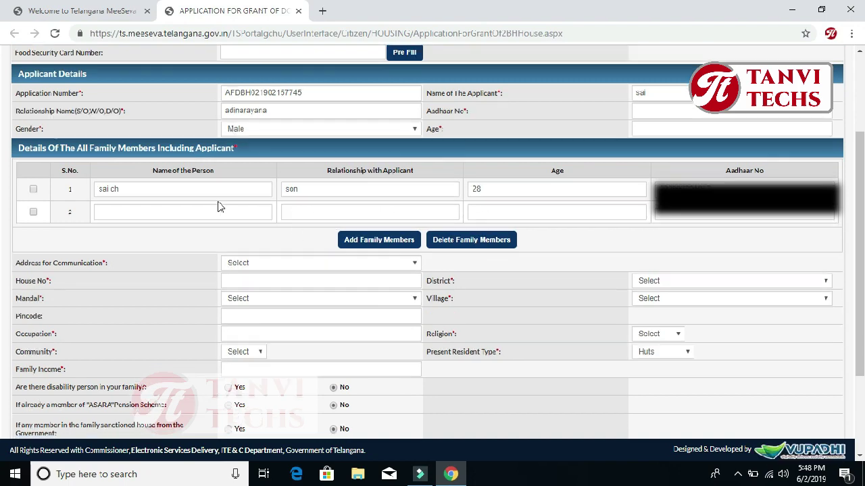
scroll(219, 203, down, 1)
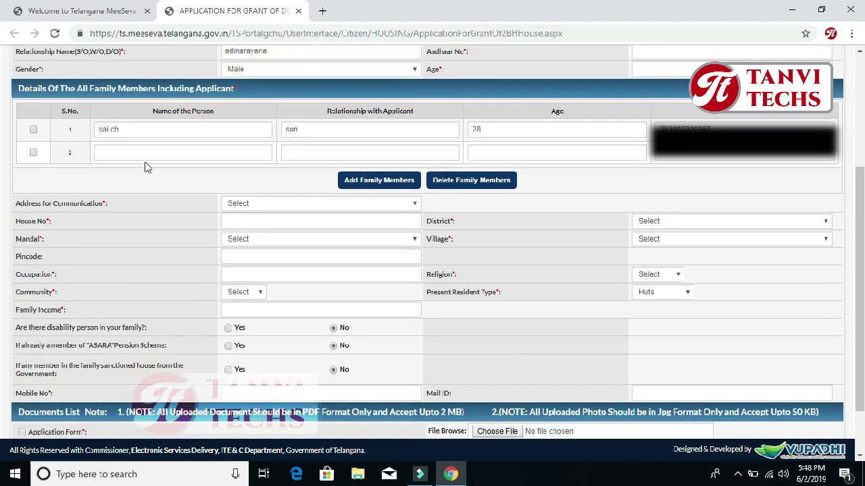
click(244, 186)
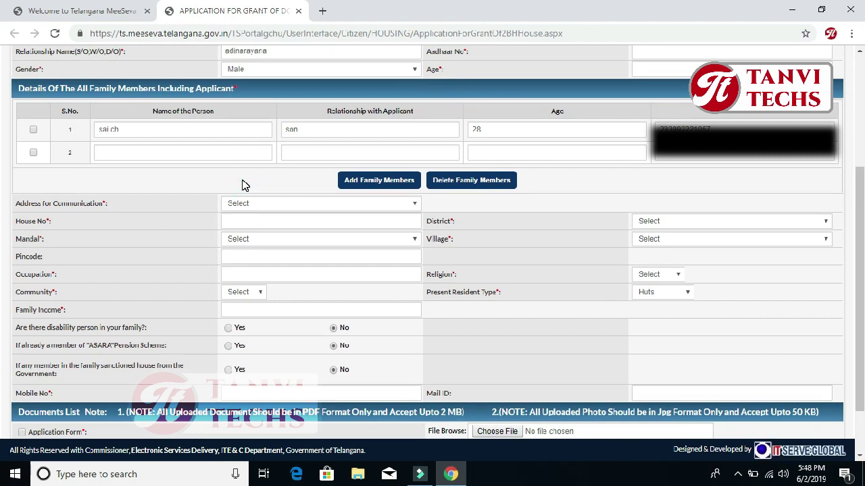
click(739, 477)
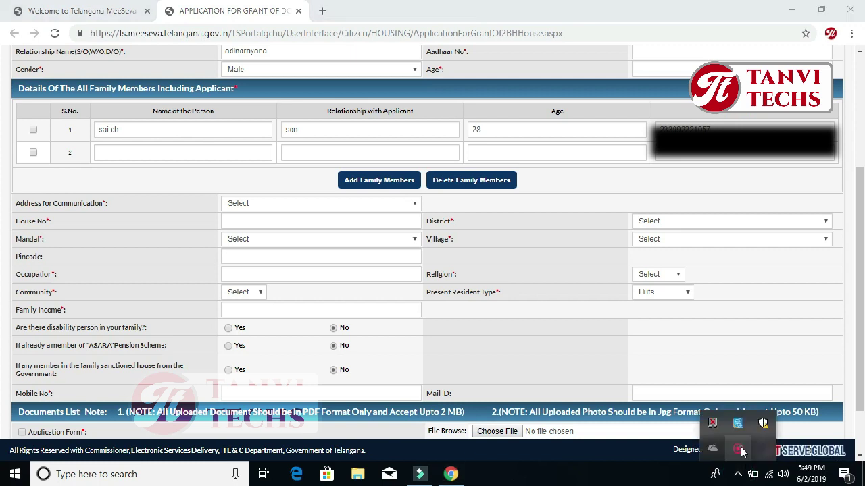
right_click(751, 433)
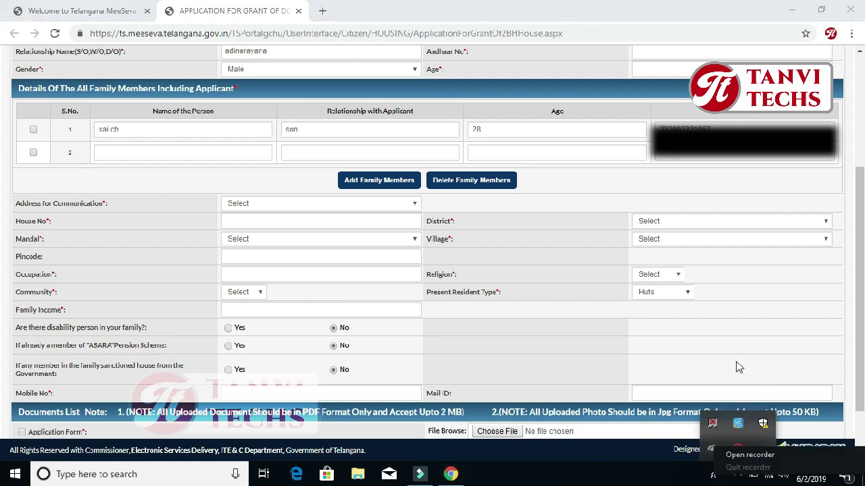
click(750, 455)
click(651, 451)
- Set the address for communication to Municipality and the district to RANGA REDDY
click(278, 205)
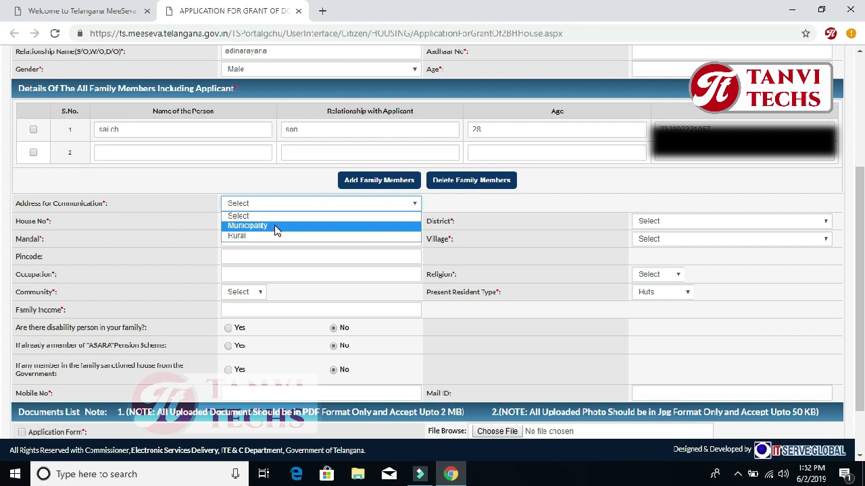
click(276, 227)
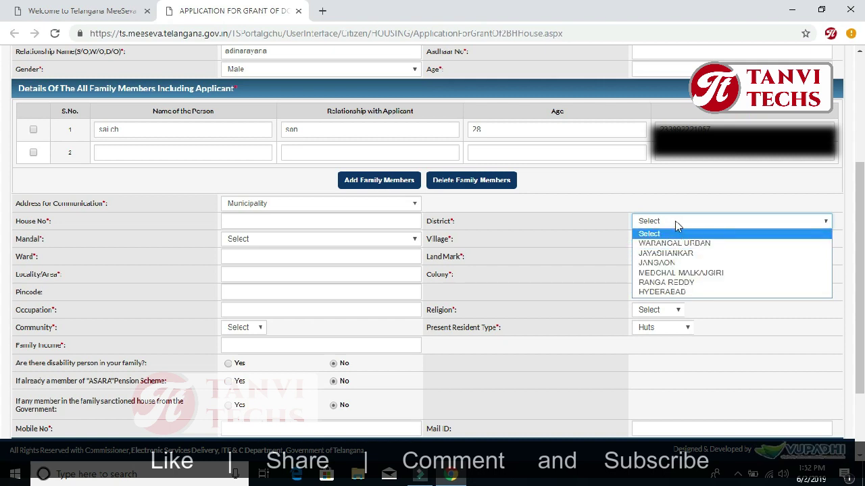
click(573, 216)
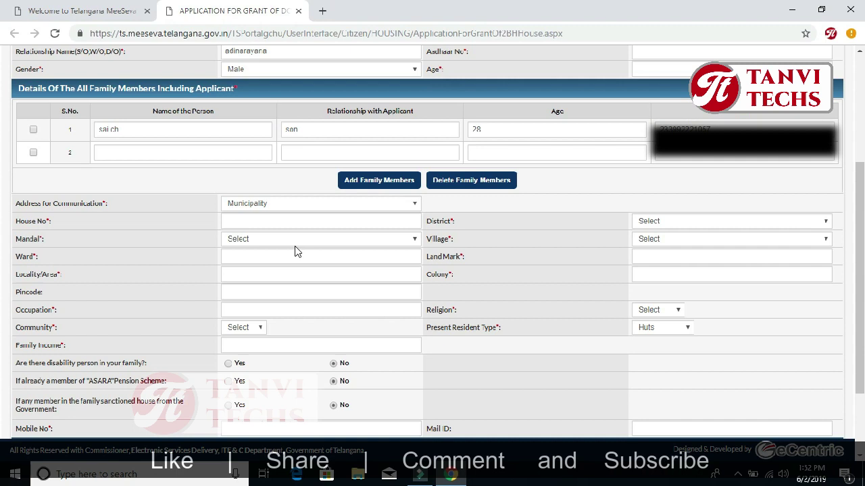
click(665, 221)
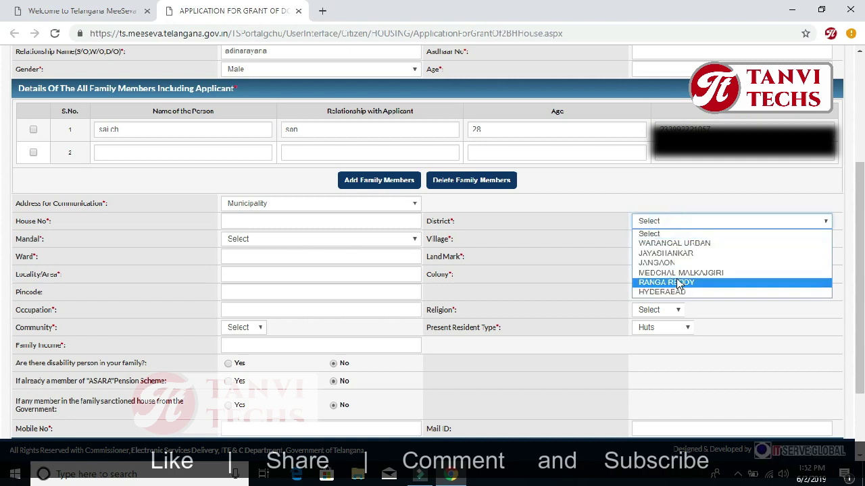
click(676, 278)
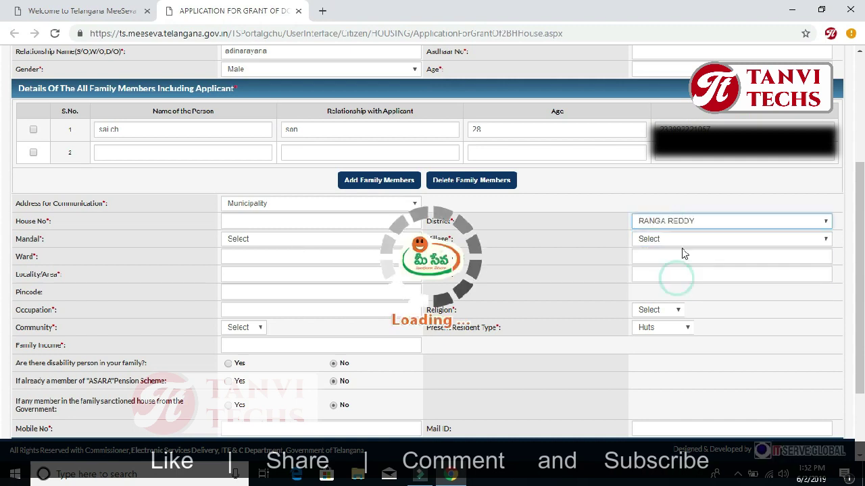
- Set the mandal of the address for communication to Balapur
click(284, 244)
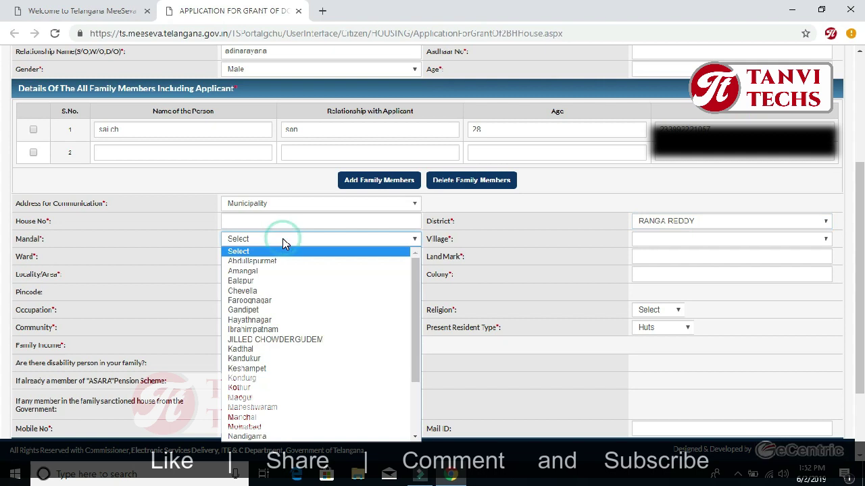
scroll(297, 307, down, 3)
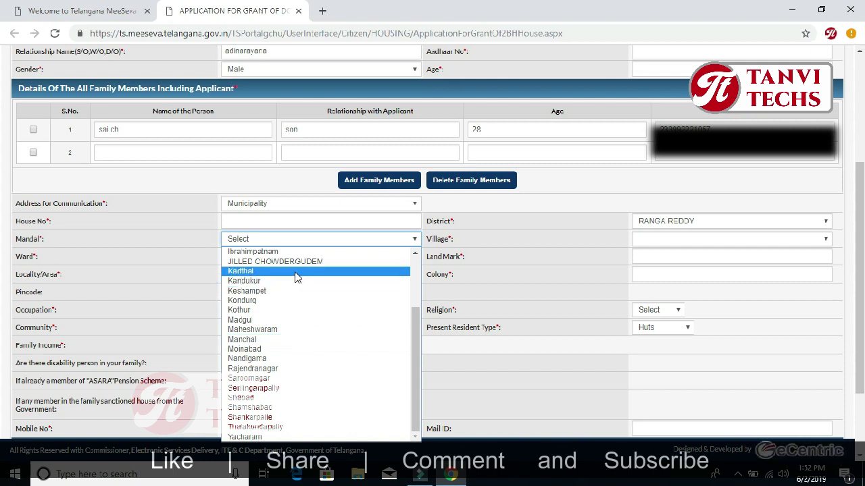
scroll(288, 320, up, 3)
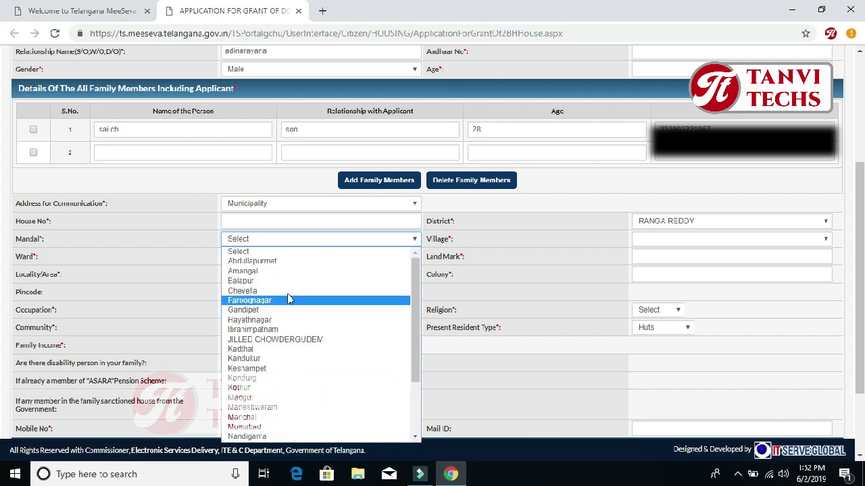
click(283, 281)
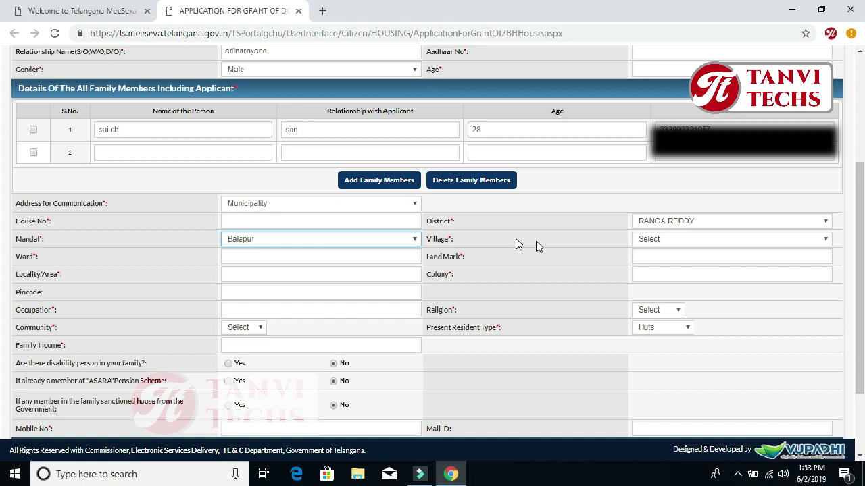
- Set the village to Jalpally and the ward to 25 in the address details
click(659, 243)
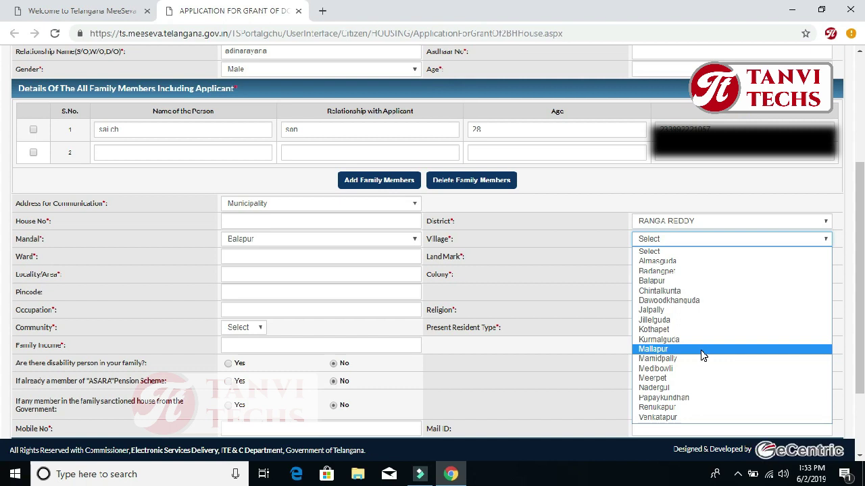
click(696, 310)
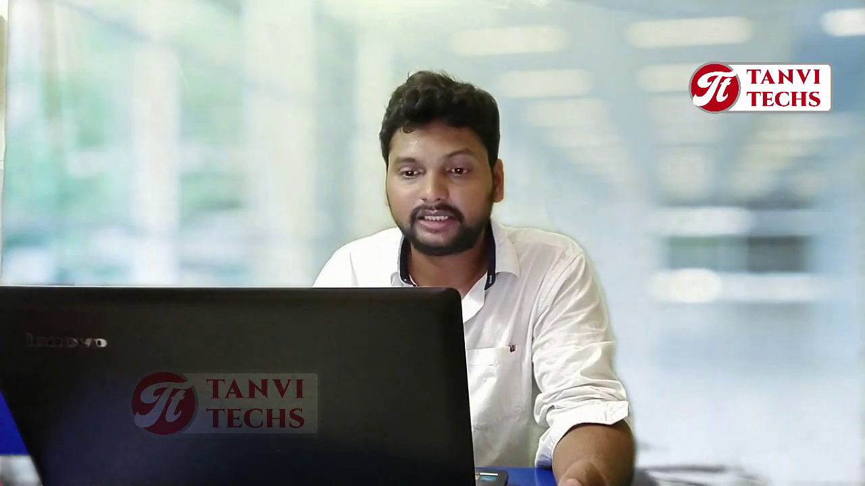
click(253, 193)
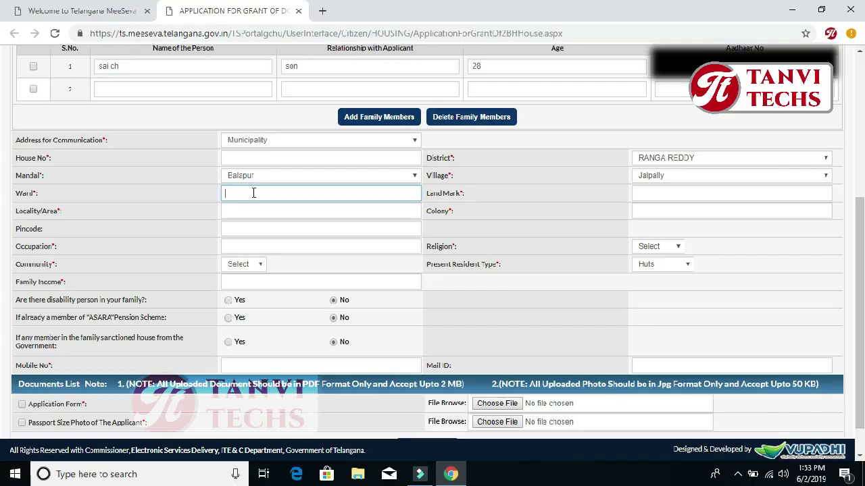
text(25)
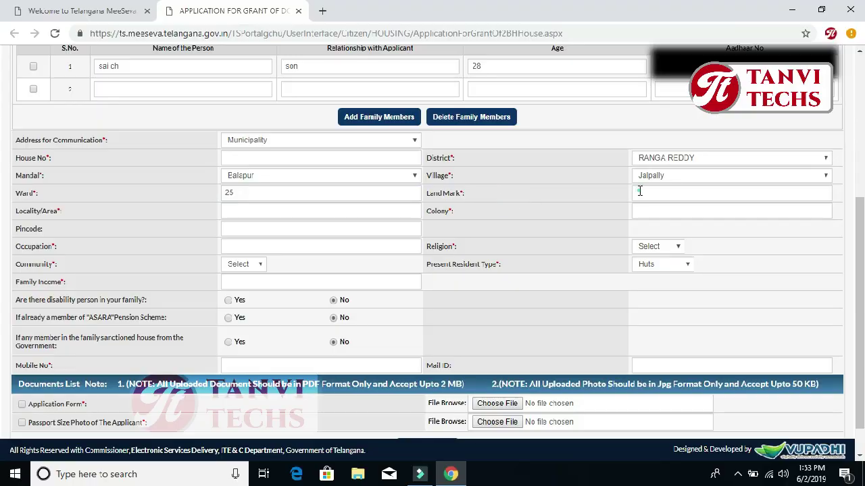
click(639, 193)
click(567, 195)
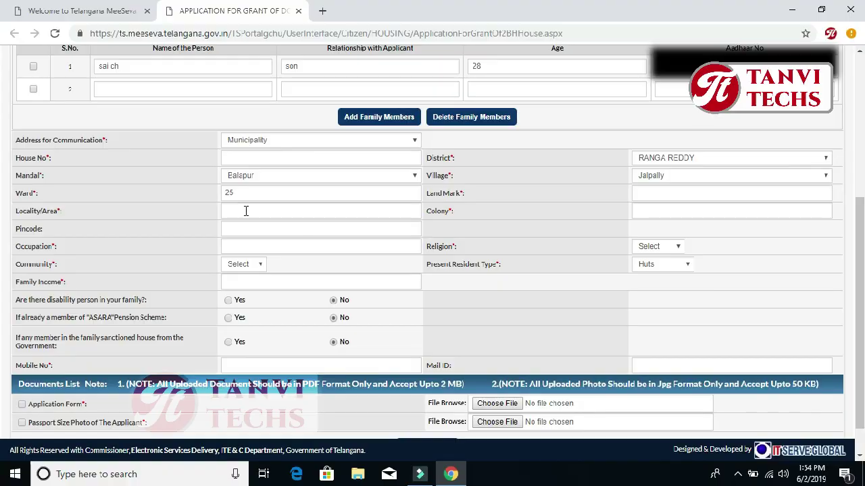
click(268, 216)
click(191, 213)
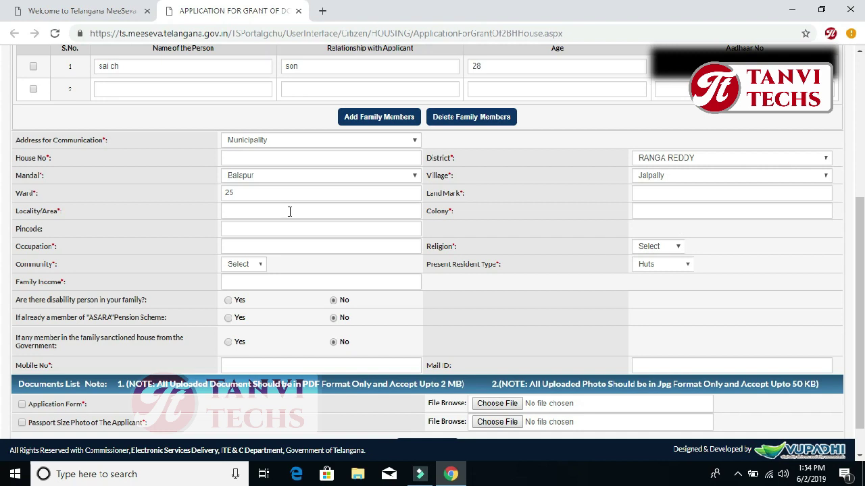
click(264, 229)
click(535, 247)
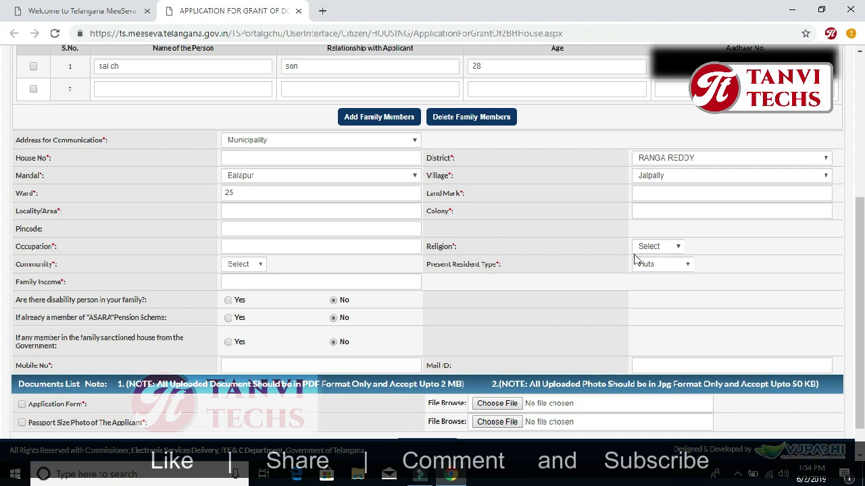
- Look through the choices offered for religion, community and present resident type without changing any of them
click(655, 248)
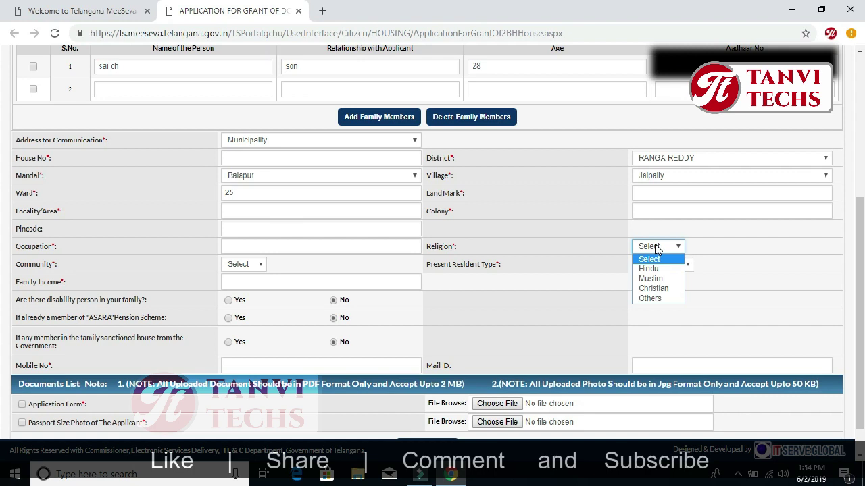
click(706, 246)
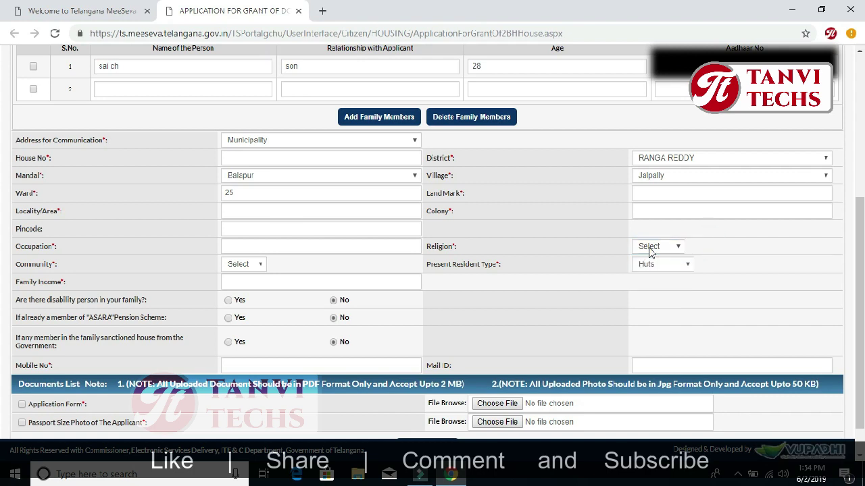
click(227, 264)
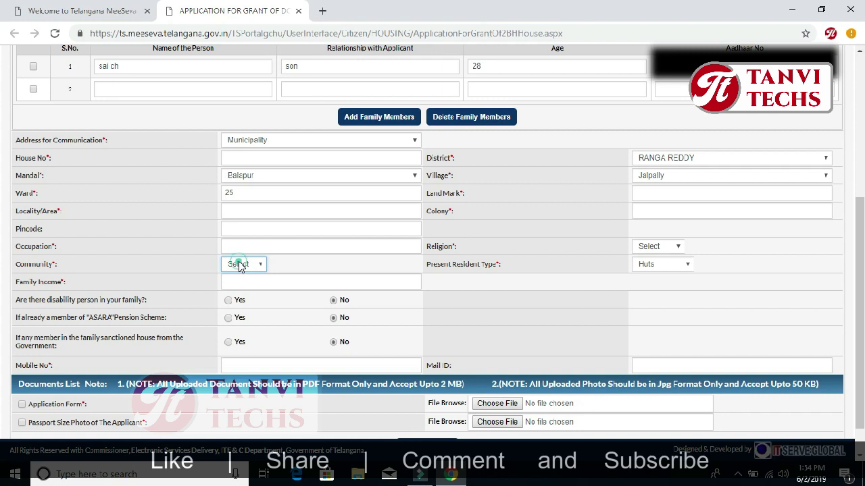
click(239, 265)
click(303, 266)
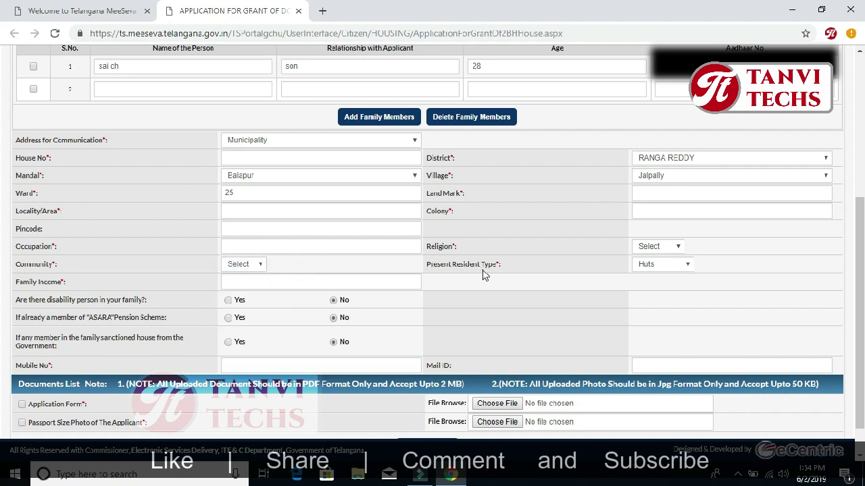
click(653, 264)
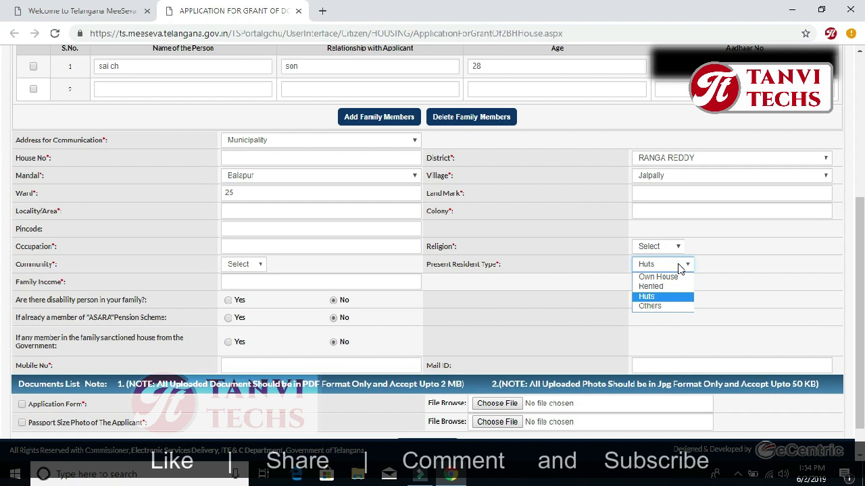
click(680, 268)
click(681, 268)
click(681, 268)
click(681, 268)
click(680, 268)
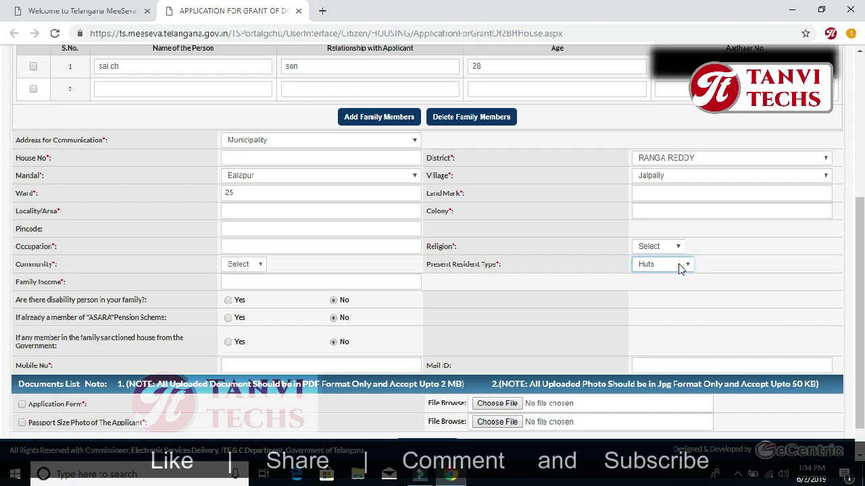
- Answer Yes to having a disability person in the family to view the extra ID card field, and return the answer to No
click(228, 280)
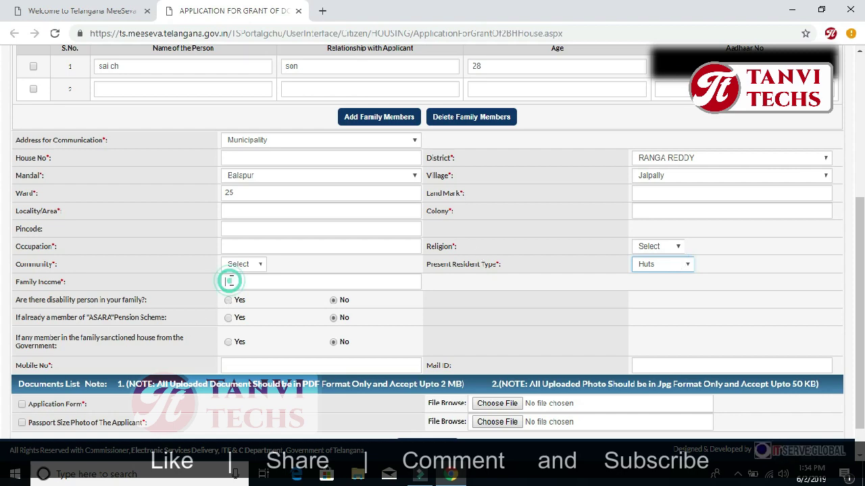
scroll(186, 276, down, 1)
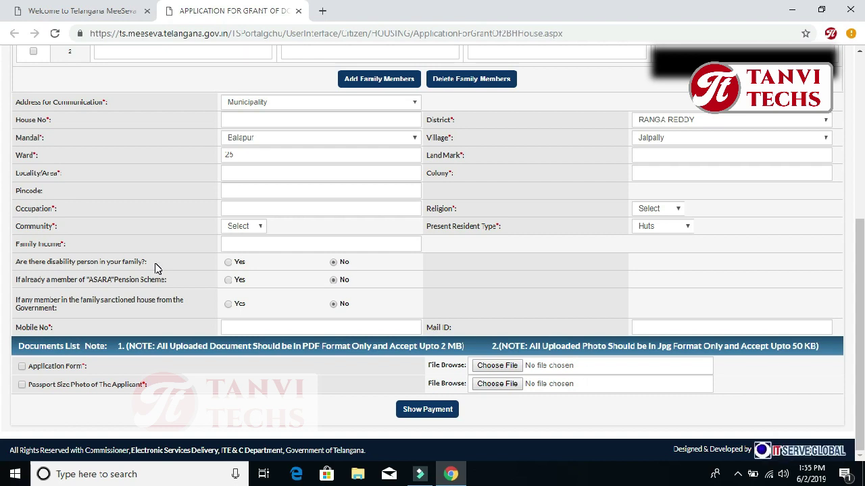
click(228, 264)
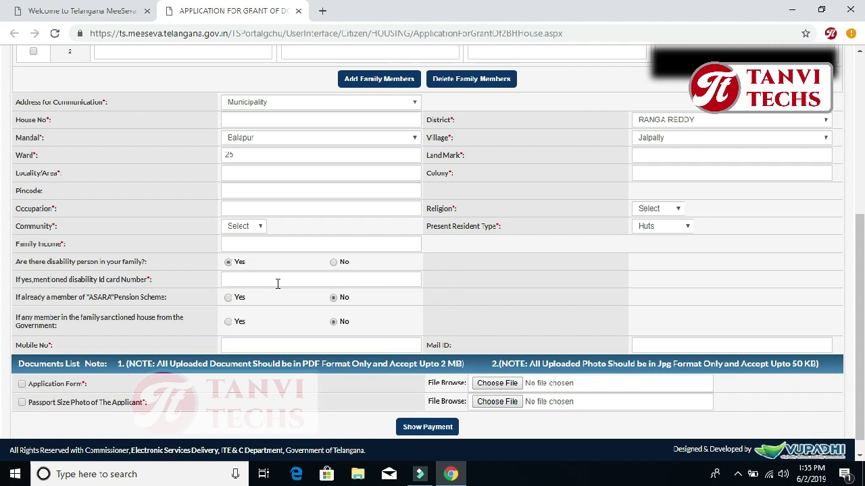
click(436, 281)
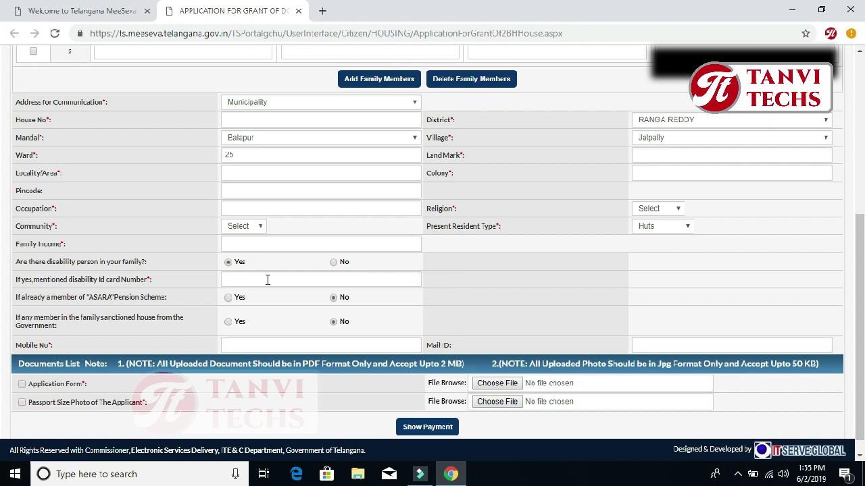
click(334, 263)
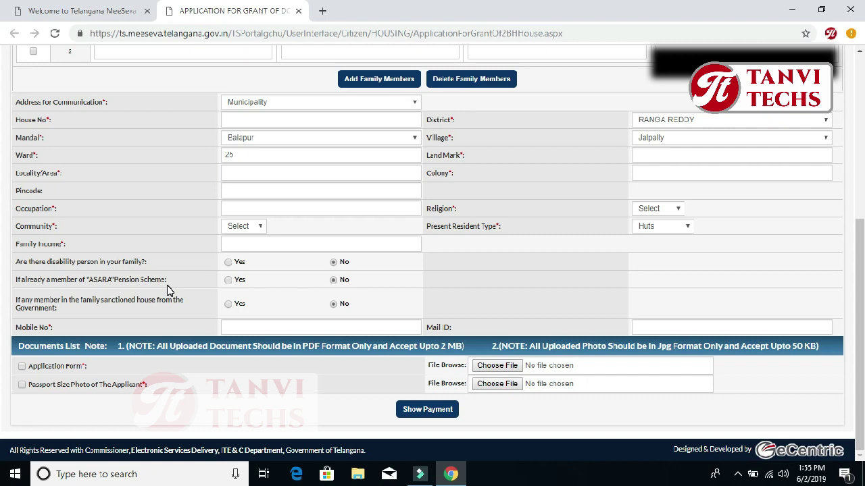
- Answer Yes to "ASARA" Pension Scheme membership to view the pension holder's Aadhaar field, and return the answer to No
click(229, 280)
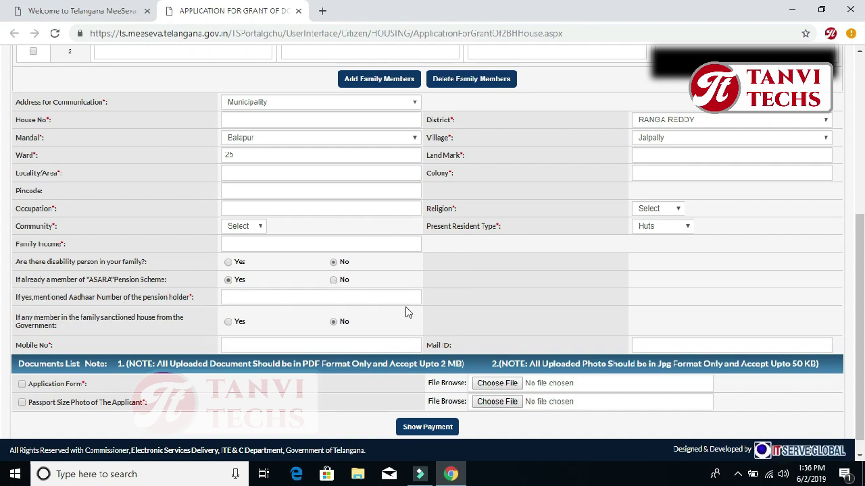
click(431, 303)
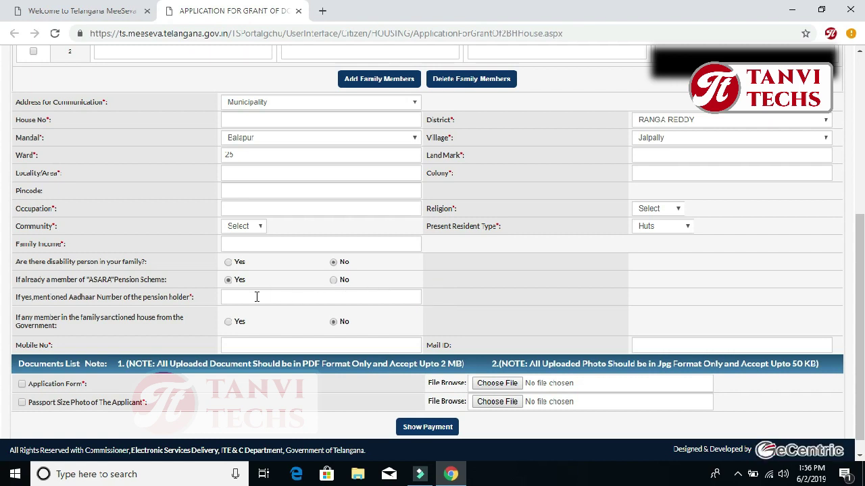
click(455, 298)
click(334, 281)
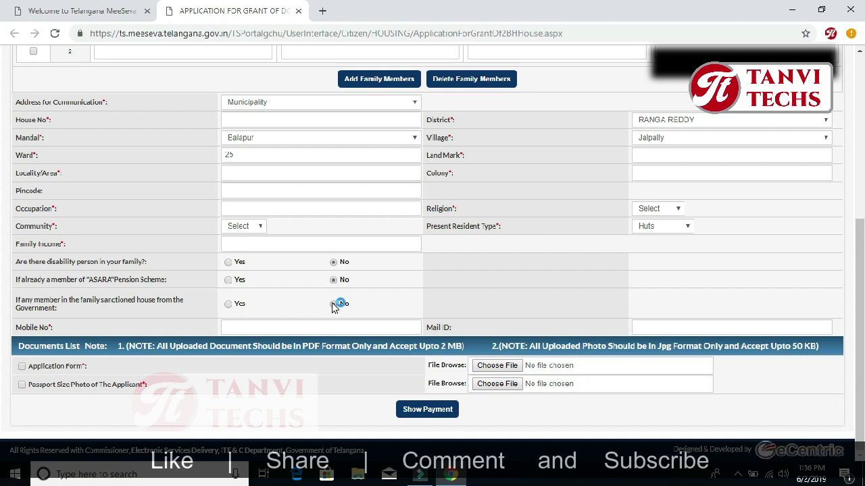
click(457, 296)
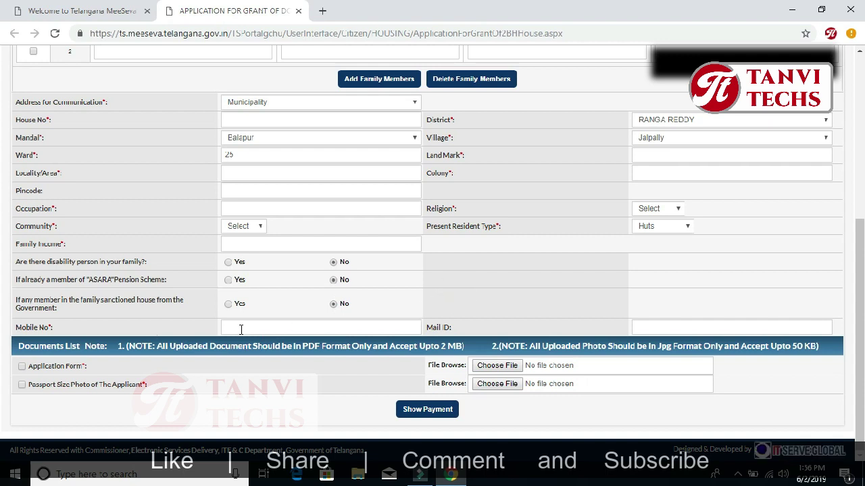
click(169, 327)
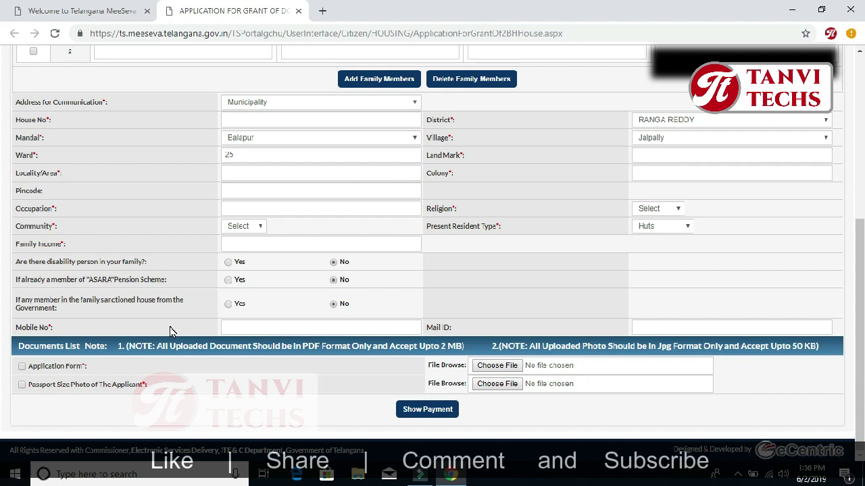
click(288, 330)
click(500, 323)
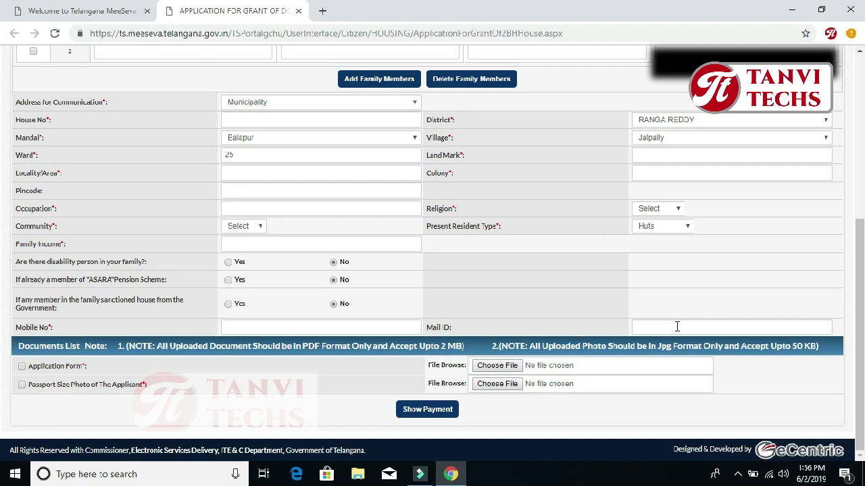
click(554, 300)
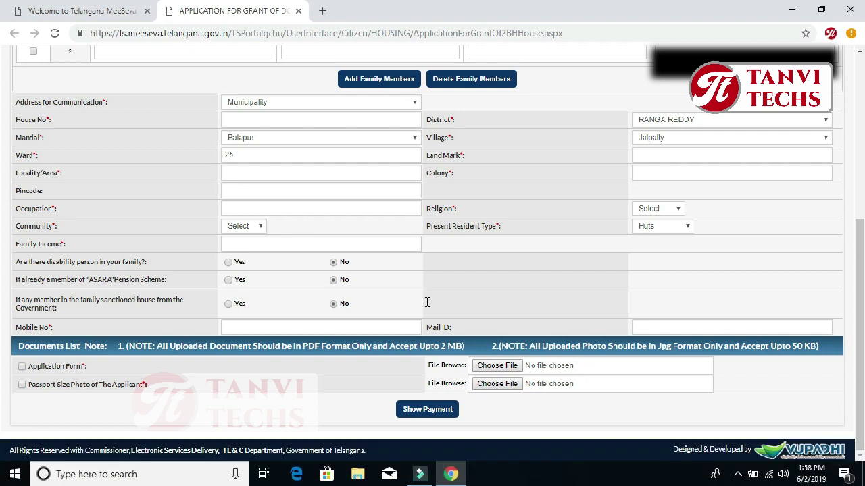
- Check Application Form and Passport Size Photo of The Applicant in the documents list, and view the application form's file chooser without choosing a file
click(22, 366)
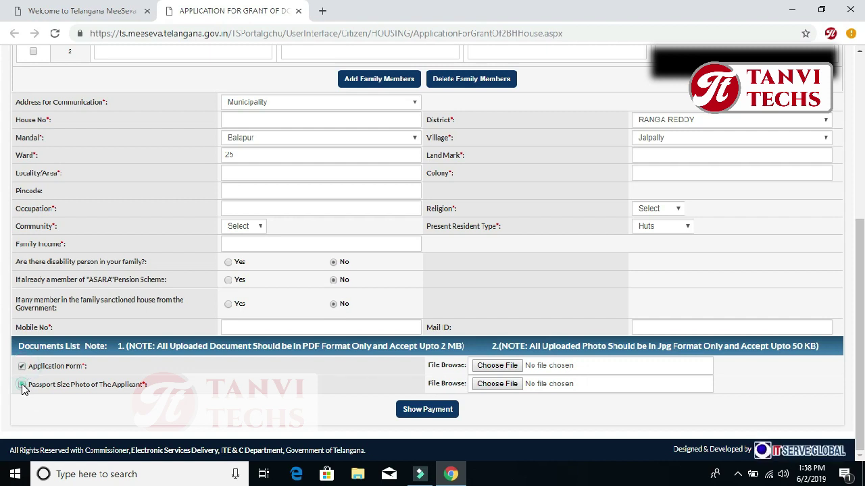
click(22, 385)
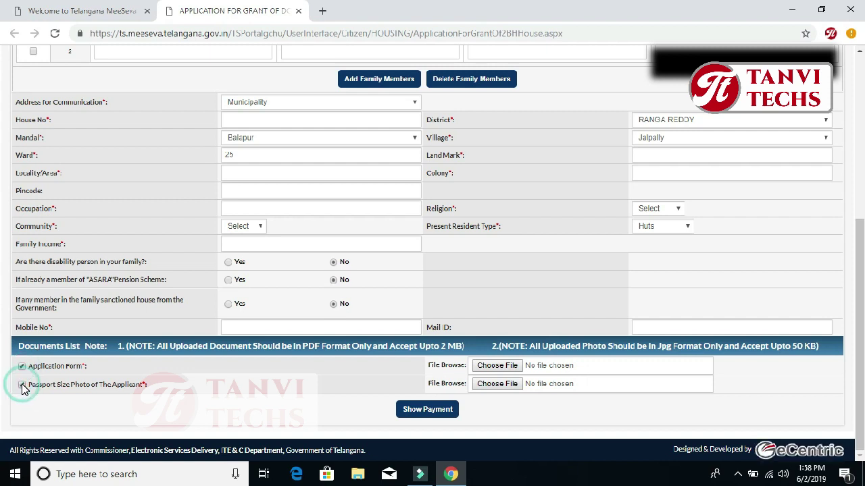
click(499, 365)
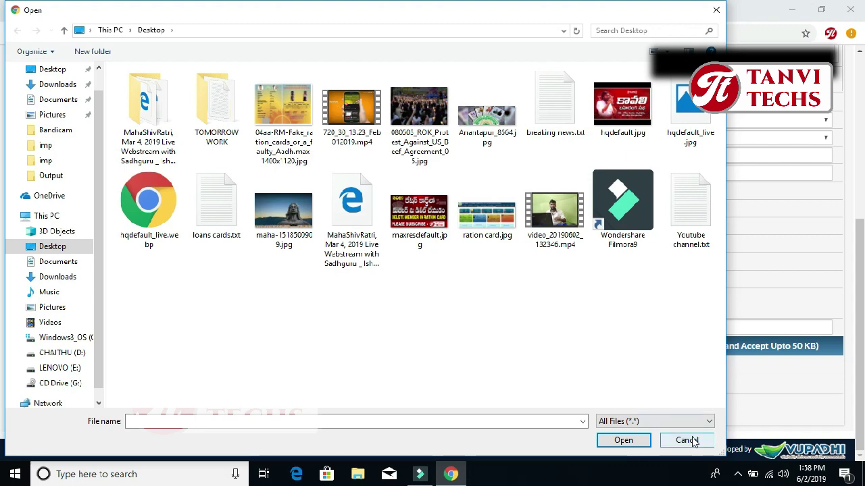
click(692, 441)
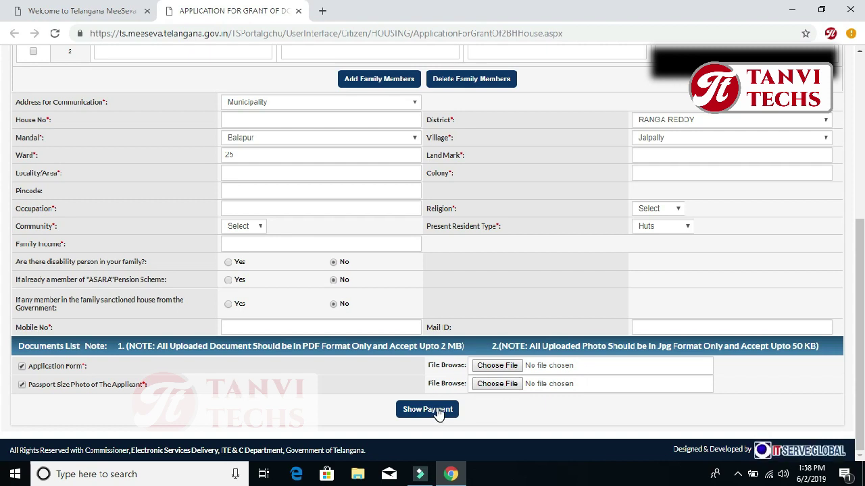
scroll(389, 270, up, 5)
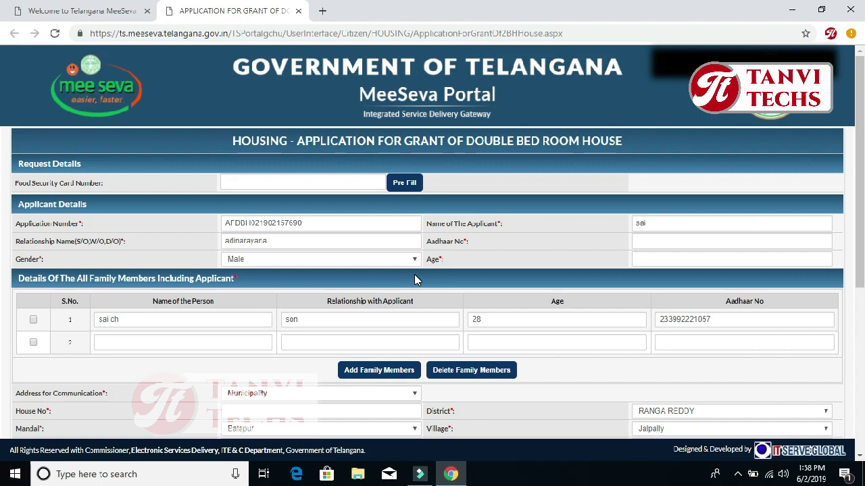
scroll(441, 243, down, 3)
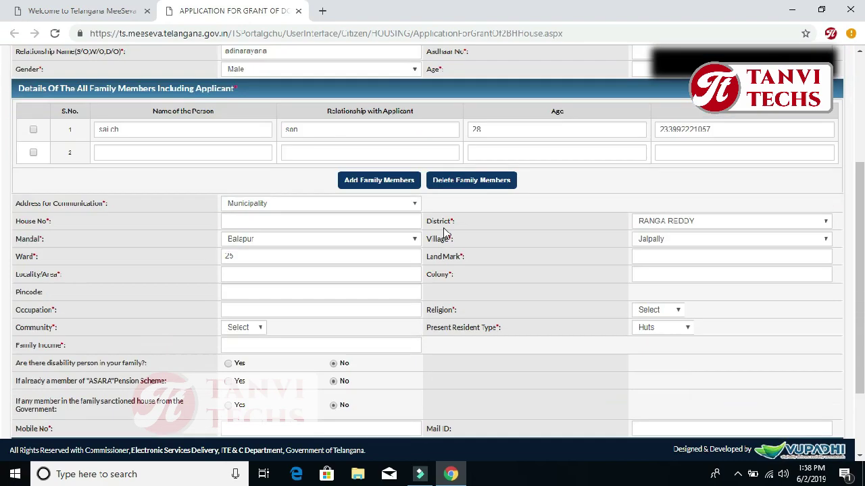
scroll(444, 232, down, 2)
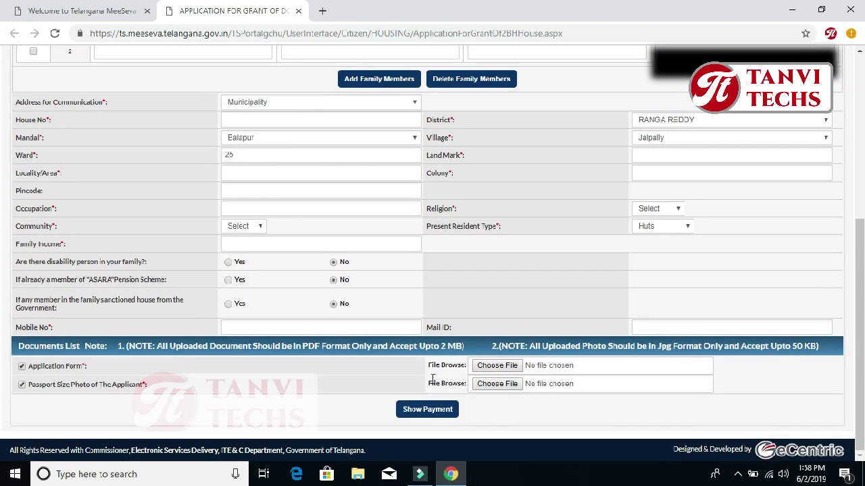